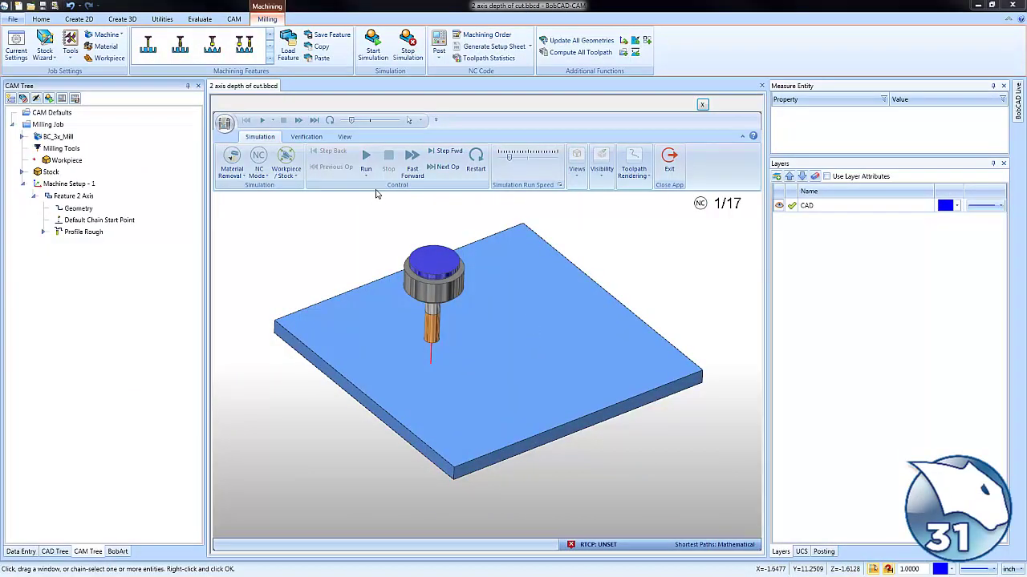
Run the profile-rough simulation through all 17 moves, inspect the cut A, then close it.
{"action": "left_click", "coordinate": [366, 161]}
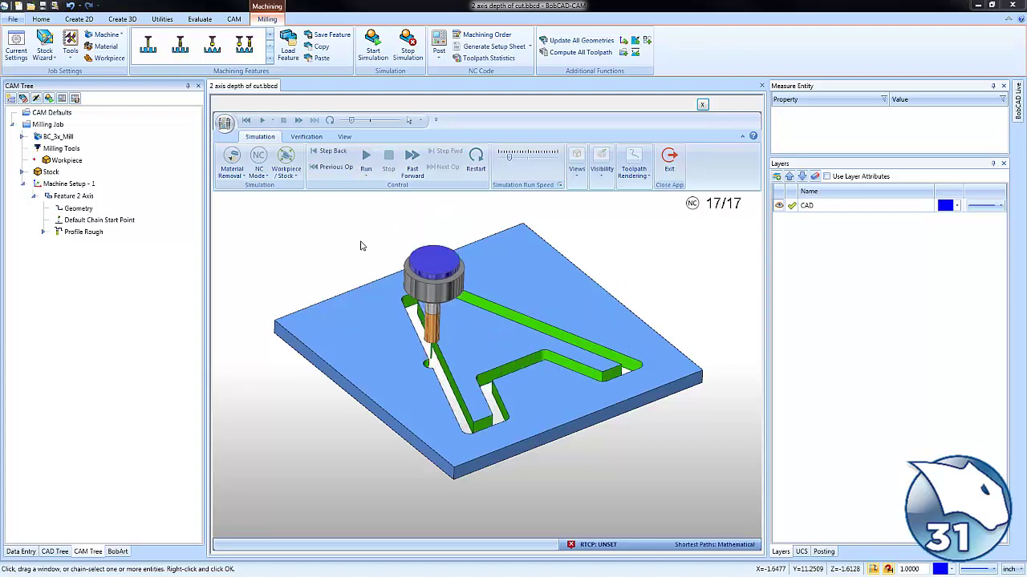
{"action": "mouse_move", "coordinate": [559, 412]}
{"action": "middle_mouse_down"}
{"action": "mouse_move", "coordinate": [506, 413]}
{"action": "mouse_move", "coordinate": [557, 408]}
{"action": "middle_mouse_up"}
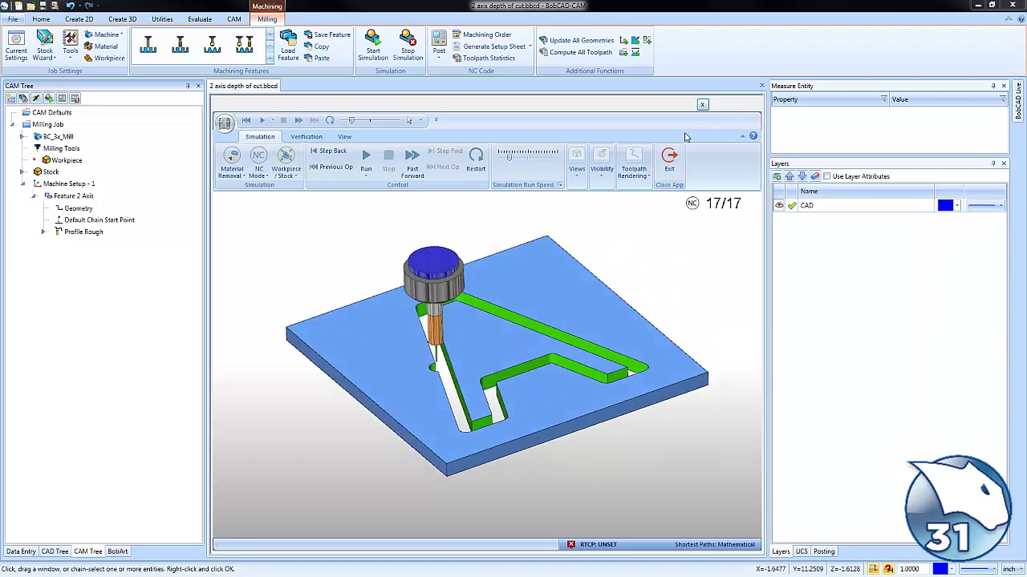
{"action": "left_click", "coordinate": [703, 106]}
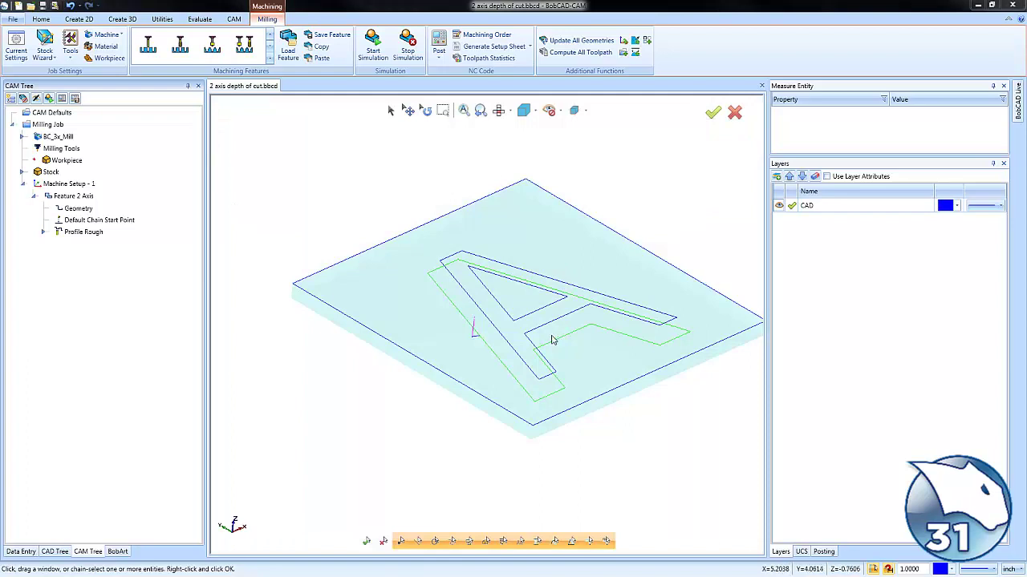
{"action": "middle_click_drag", "start_coordinate": [577, 357], "coordinate": [548, 359]}
{"action": "left_click", "coordinate": [72, 184]}
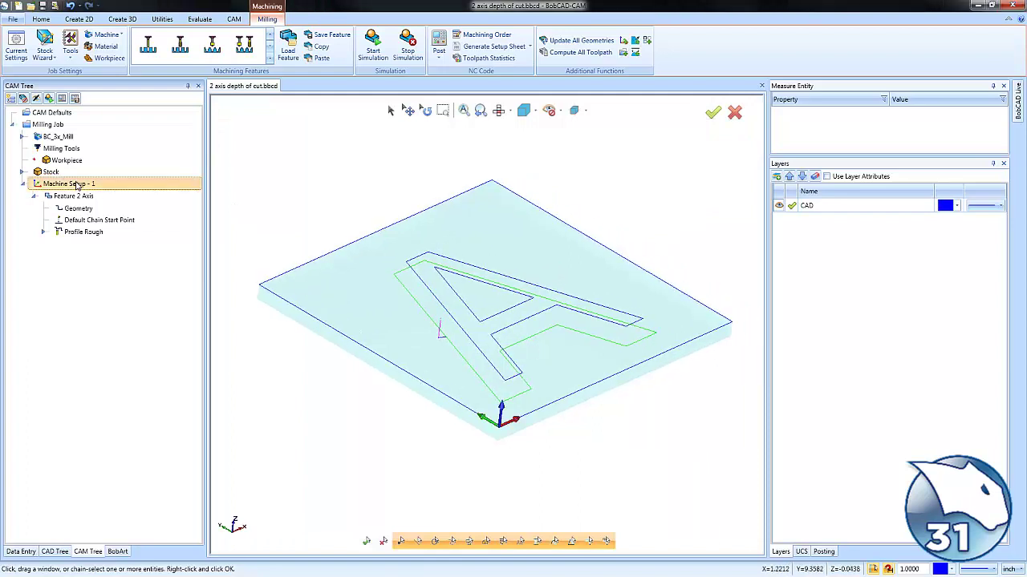
{"action": "left_click", "coordinate": [62, 172]}
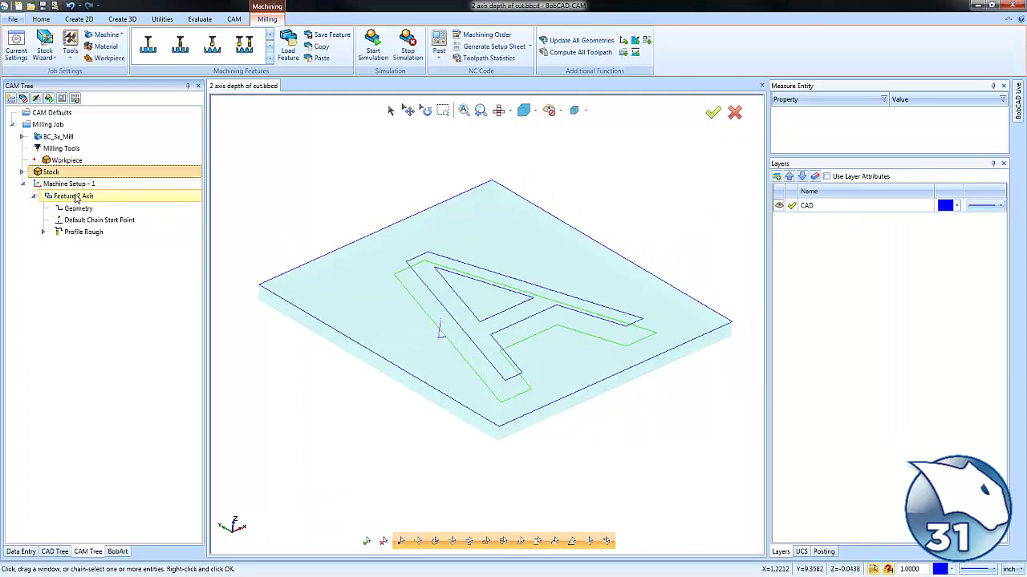
{"action": "left_click", "coordinate": [77, 198]}
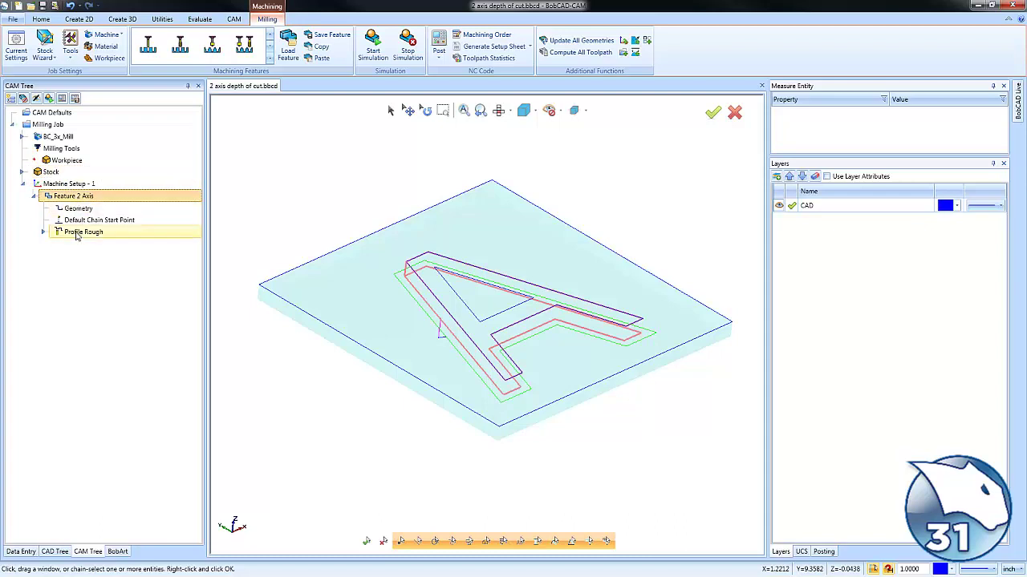
{"action": "left_click", "coordinate": [81, 233]}
{"action": "scroll", "coordinate": [446, 351], "scroll_direction": "up", "scroll_amount": 2}
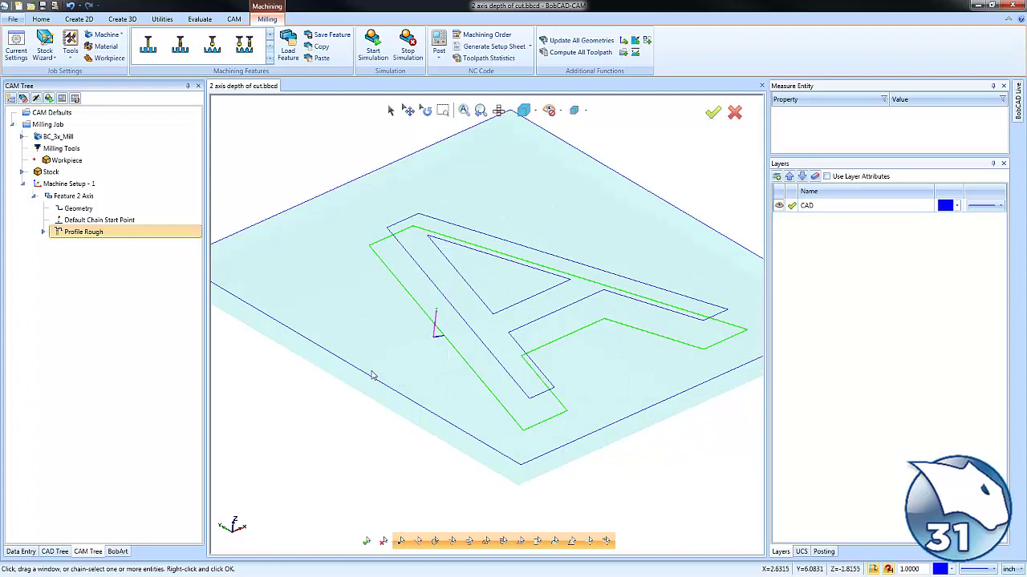
Edit Feature 2 Axis in the Mill 2 Axis Wizard, showing its Profile Rough Parameters page.
{"action": "right_click", "coordinate": [95, 199]}
{"action": "left_click", "coordinate": [112, 203]}
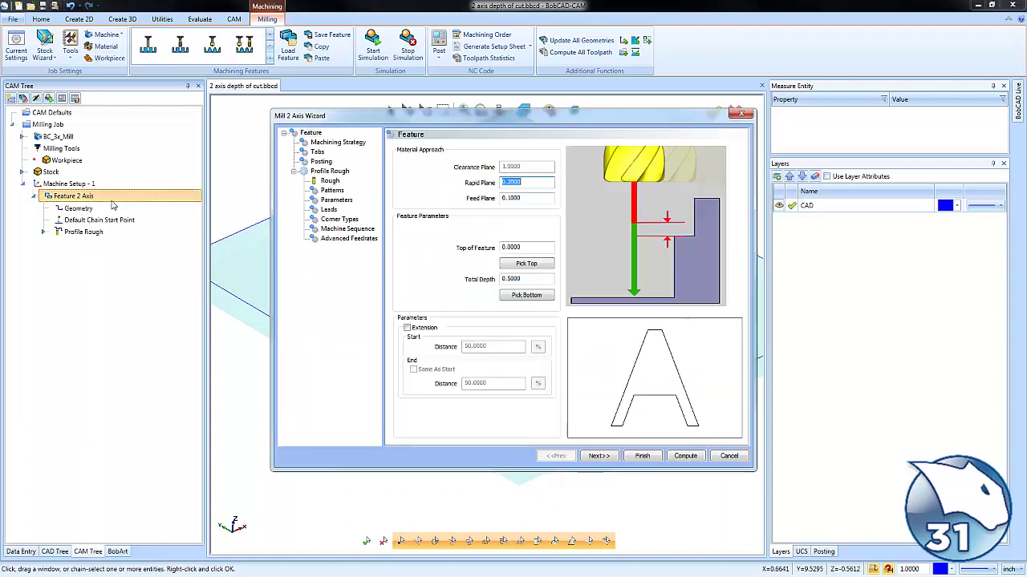
{"action": "left_click", "coordinate": [339, 201]}
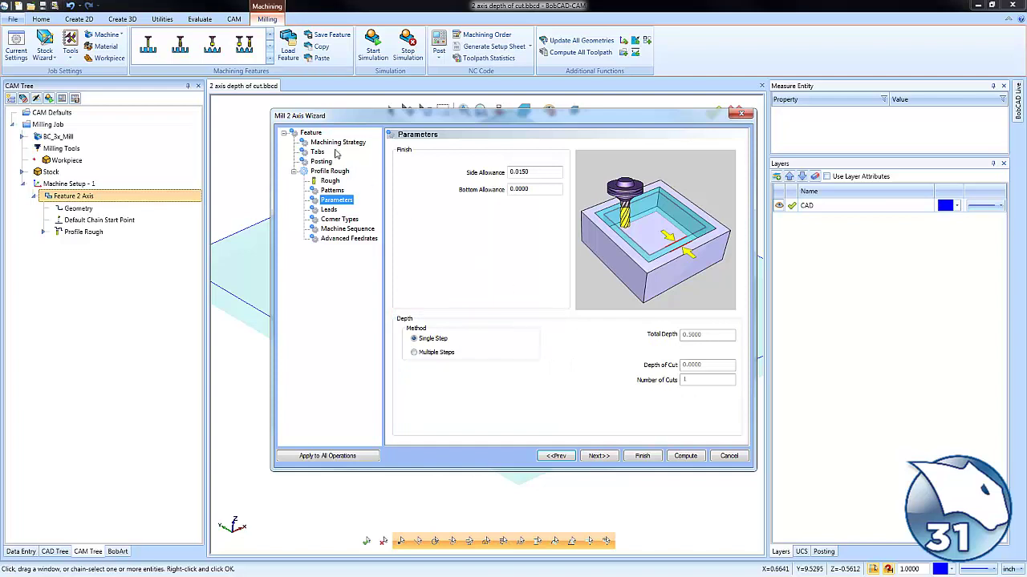
{"action": "left_click", "coordinate": [312, 133]}
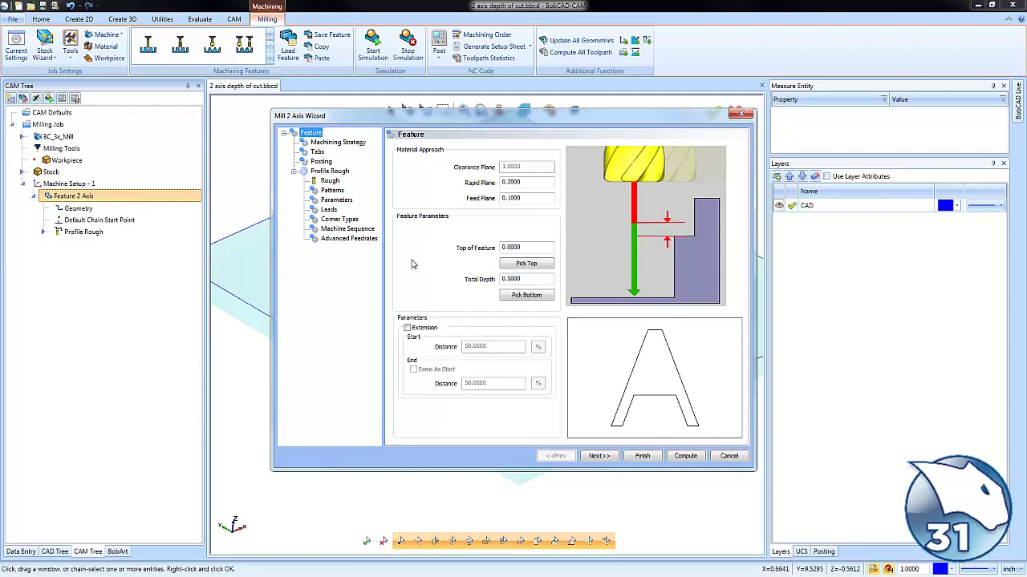
{"action": "left_click", "coordinate": [337, 200]}
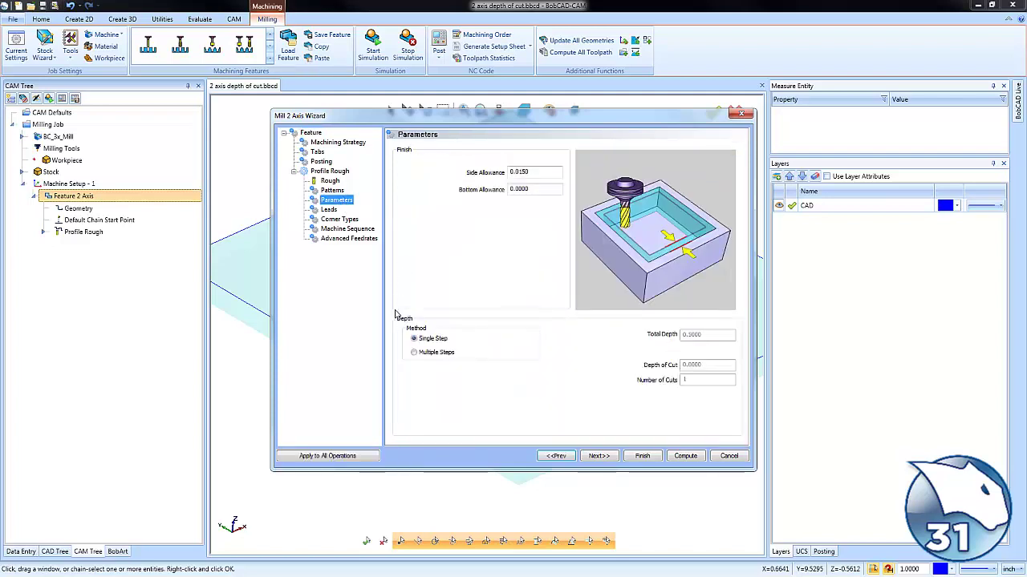
Switch the depth method to Multiple Steps with Even Depths and a 0.125 depth of cut.
{"action": "left_click", "coordinate": [415, 353]}
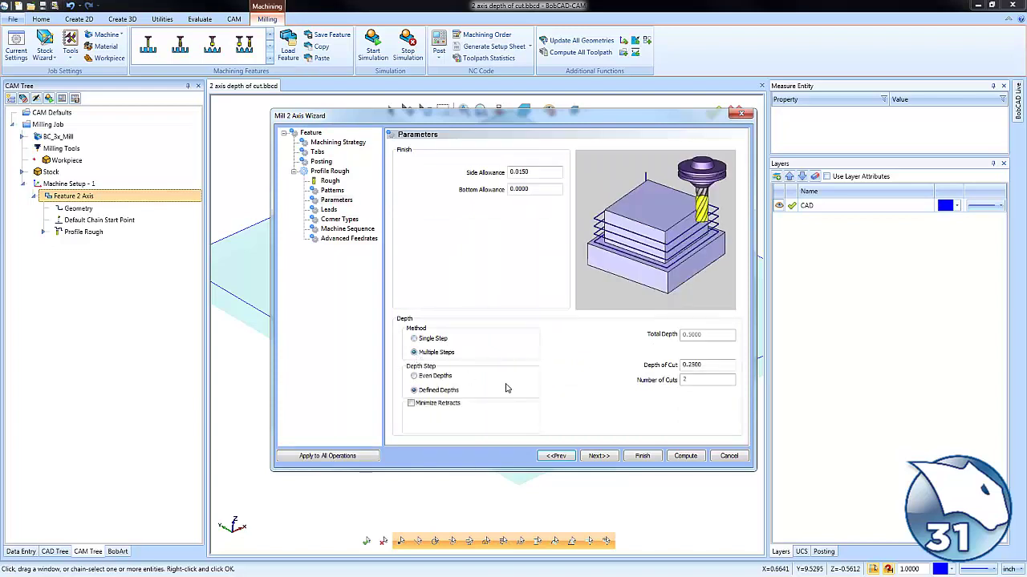
{"action": "double_click", "coordinate": [692, 365]}
{"action": "type", "text": "0.125"}
{"action": "key", "text": "Tab"}
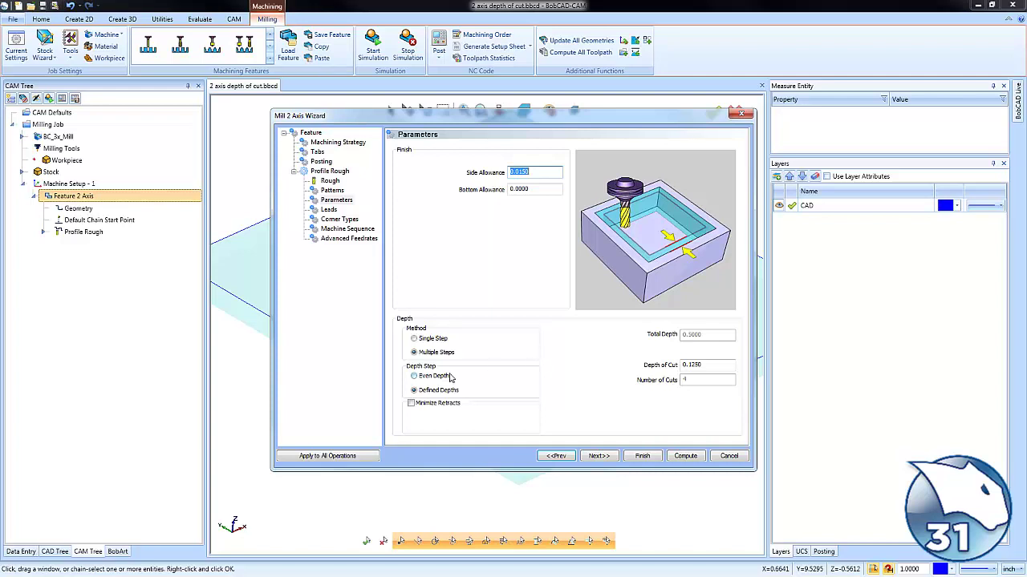
{"action": "left_click", "coordinate": [414, 376]}
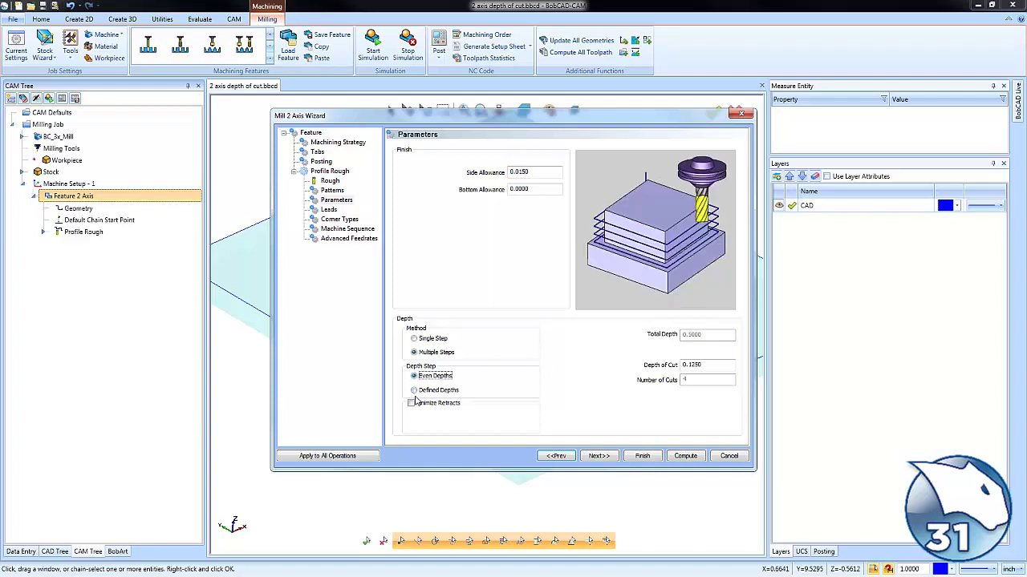
{"action": "left_click", "coordinate": [414, 390]}
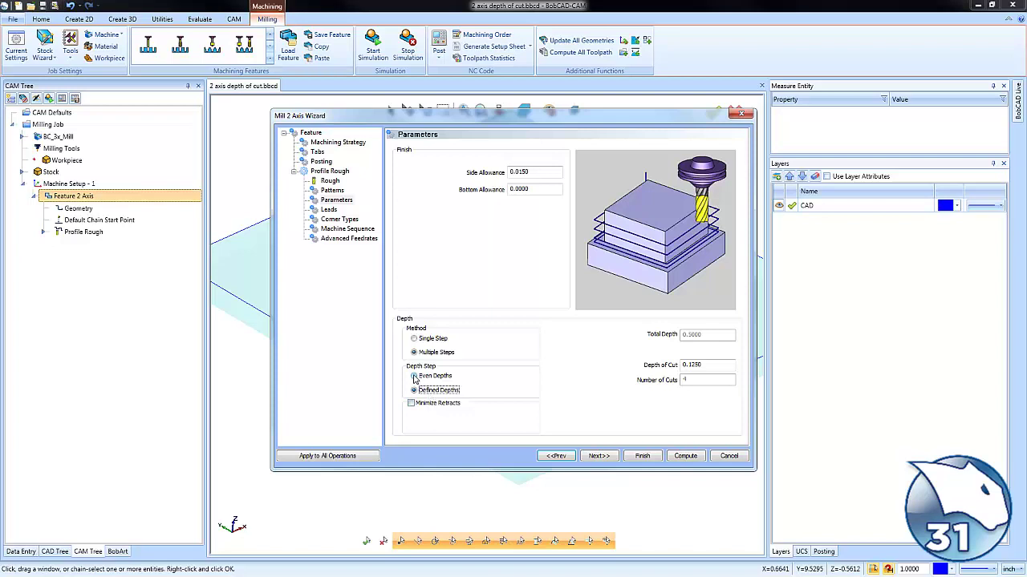
{"action": "left_click", "coordinate": [413, 377]}
Try depth-of-cut values .135, .120 and .137, settle on 0.1250, and compute four passes.
{"action": "double_click", "coordinate": [711, 364]}
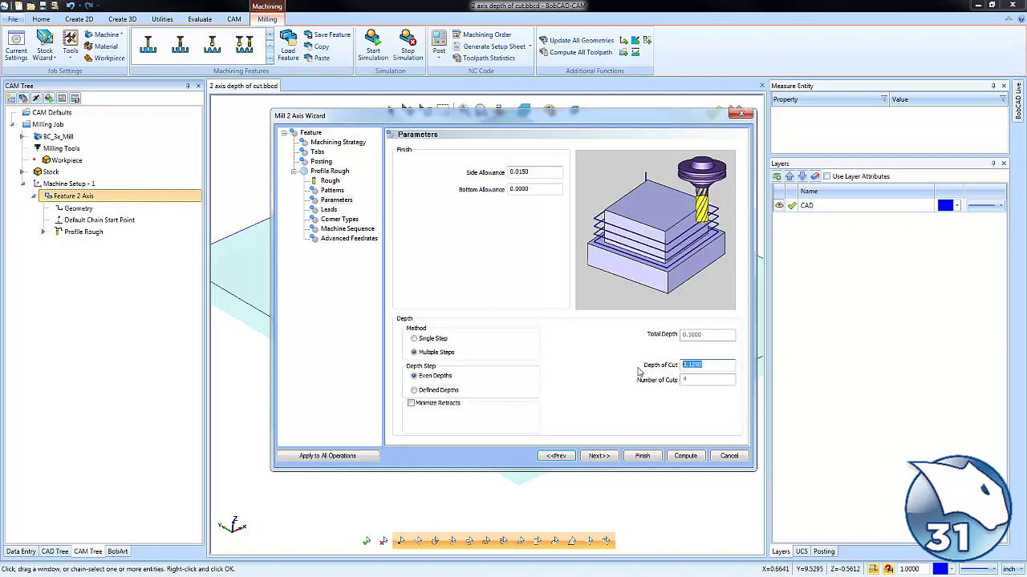
{"action": "type", "text": ".135"}
{"action": "key", "text": "Tab"}
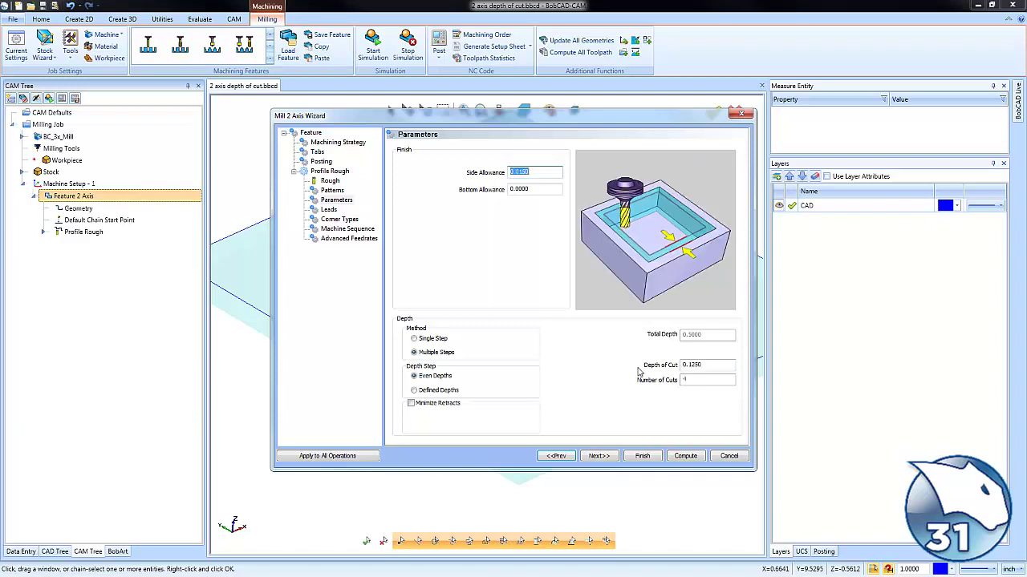
{"action": "left_click", "coordinate": [721, 369]}
{"action": "type", "text": ".120"}
{"action": "key", "text": "Tab"}
{"action": "left_click", "coordinate": [709, 365]}
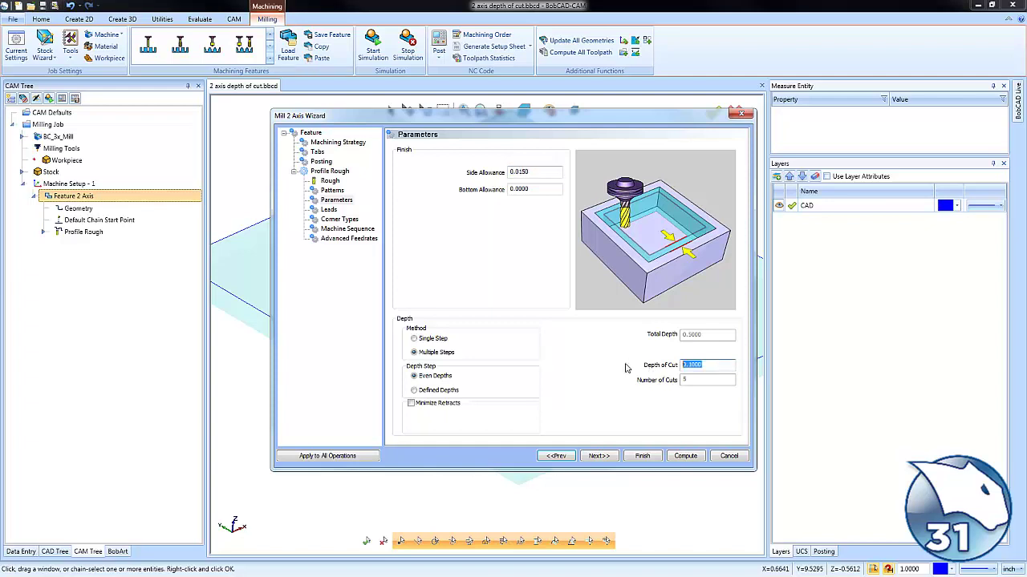
{"action": "type", "text": ".137"}
{"action": "key", "text": "Tab"}
{"action": "double_click", "coordinate": [690, 365]}
{"action": "left_click", "coordinate": [685, 455]}
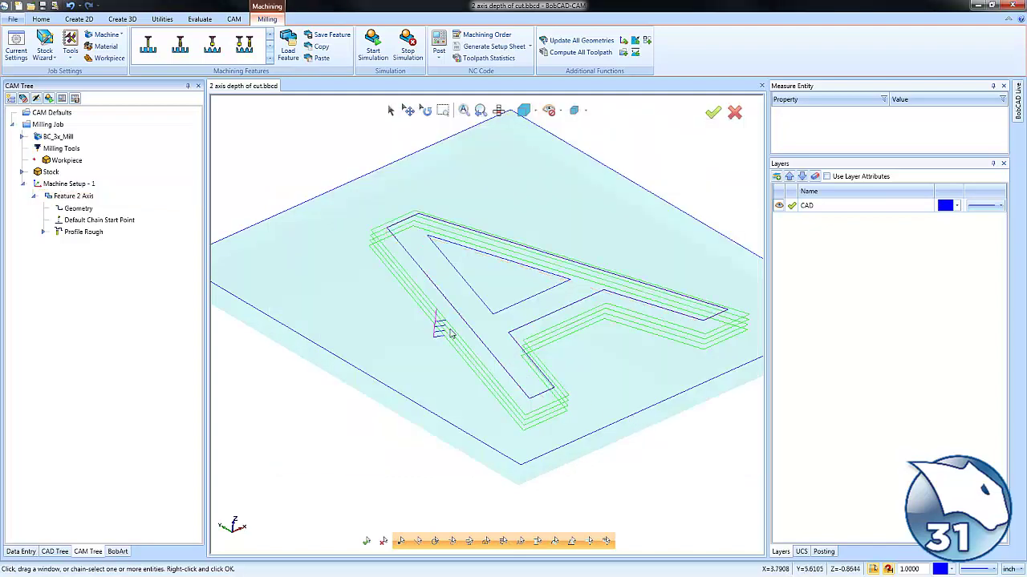
{"action": "scroll", "coordinate": [451, 331], "scroll_direction": "up", "scroll_amount": 3}
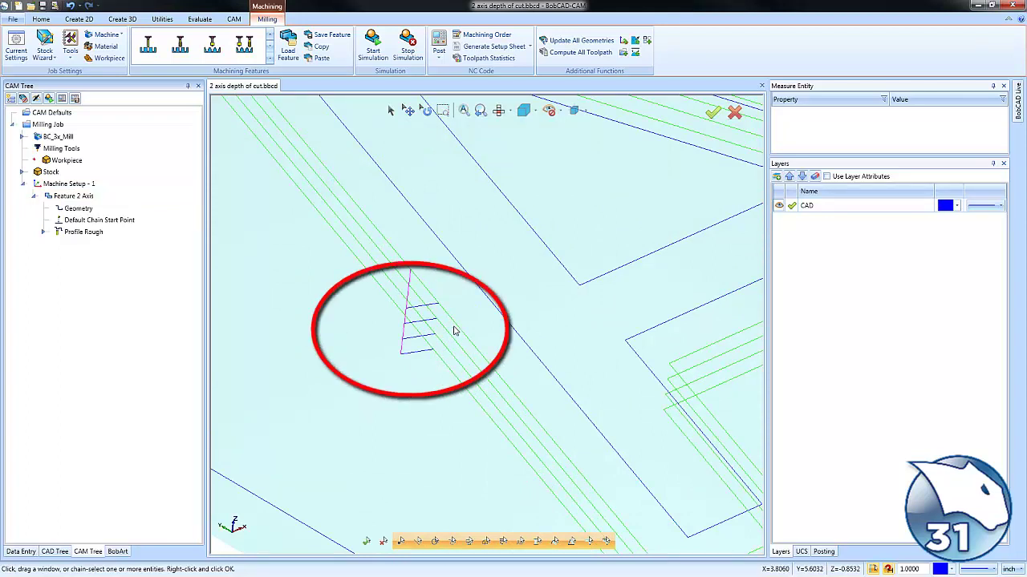
{"action": "scroll", "coordinate": [446, 362], "scroll_direction": "down", "scroll_amount": 3}
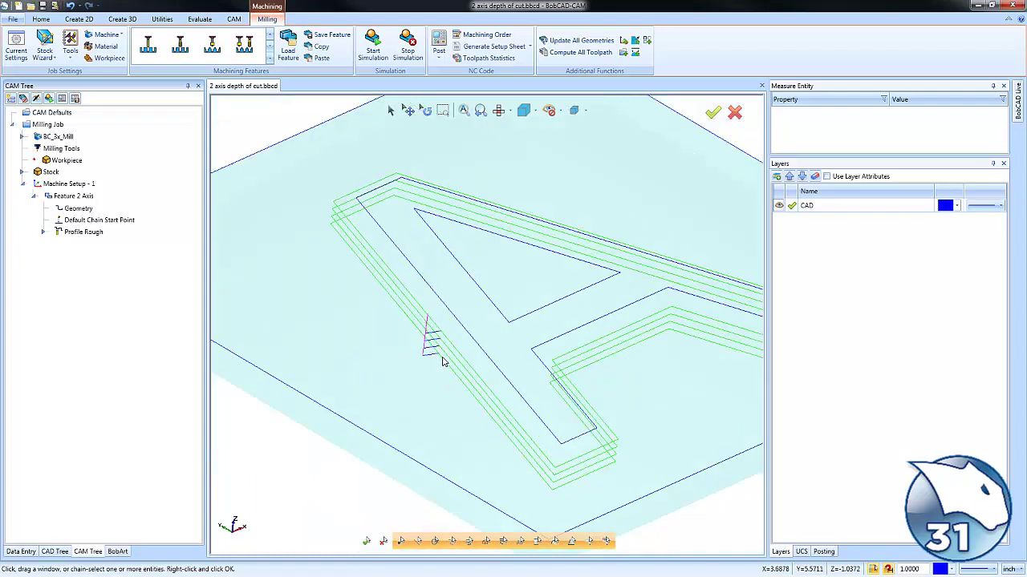
Reopen the Feature 2 Axis wizard and set Defined Depths with a 0.4500 depth of cut.
{"action": "right_click", "coordinate": [88, 197]}
{"action": "left_click", "coordinate": [111, 203]}
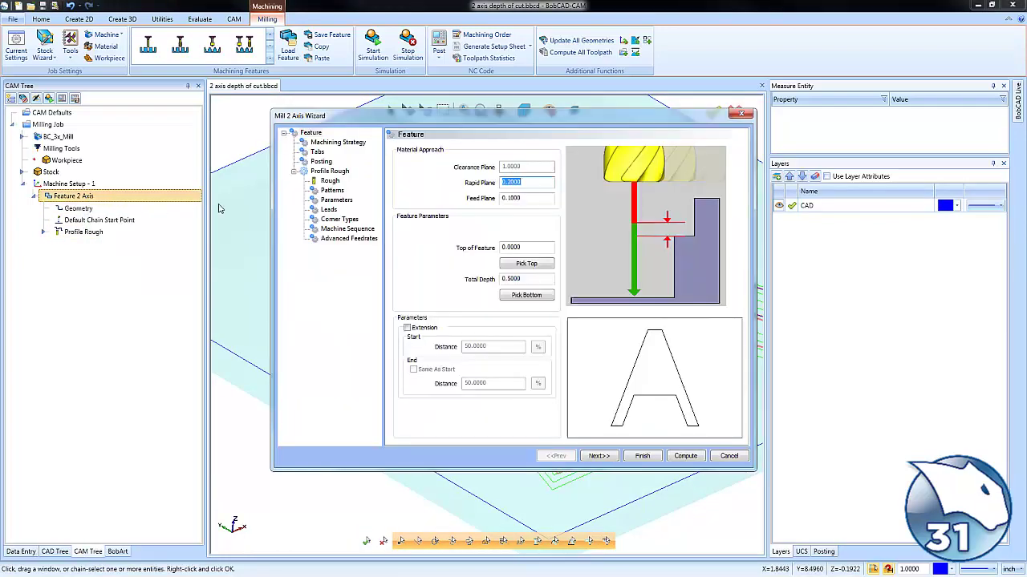
{"action": "left_click", "coordinate": [347, 202]}
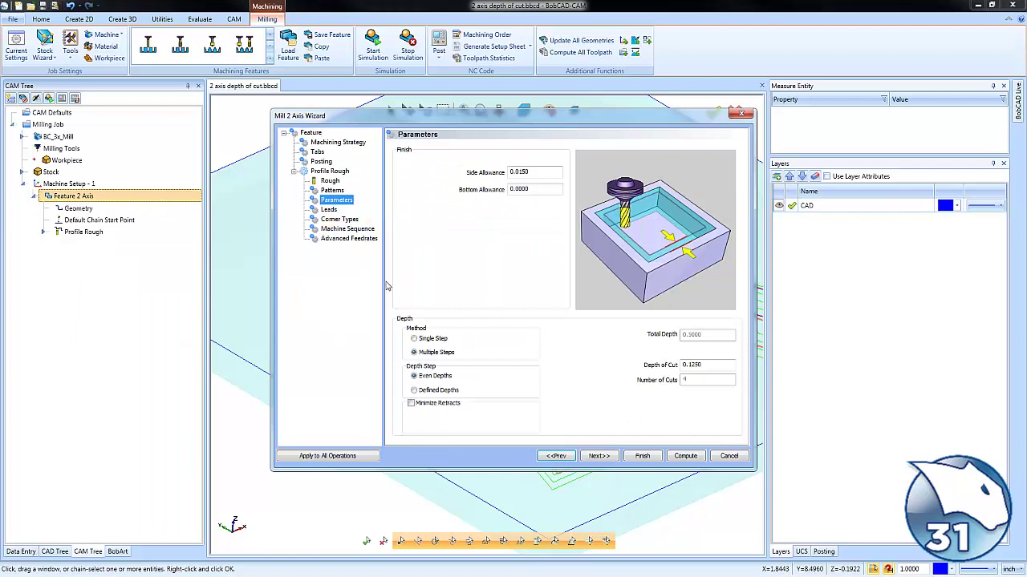
{"action": "left_click", "coordinate": [414, 391]}
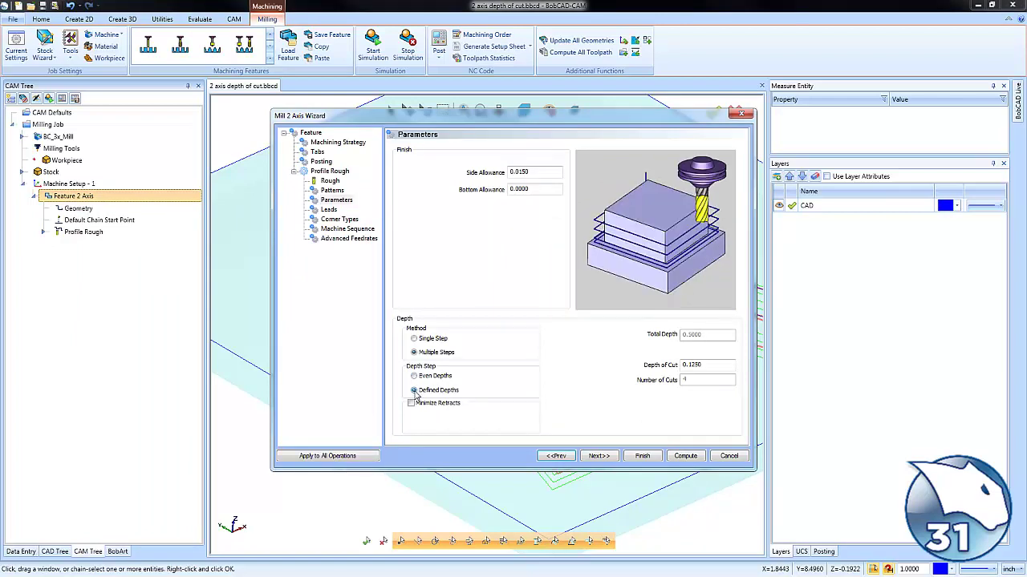
{"action": "double_click", "coordinate": [711, 366]}
{"action": "type", "text": ".45"}
{"action": "key", "text": "Tab"}
{"action": "left_click", "coordinate": [705, 366]}
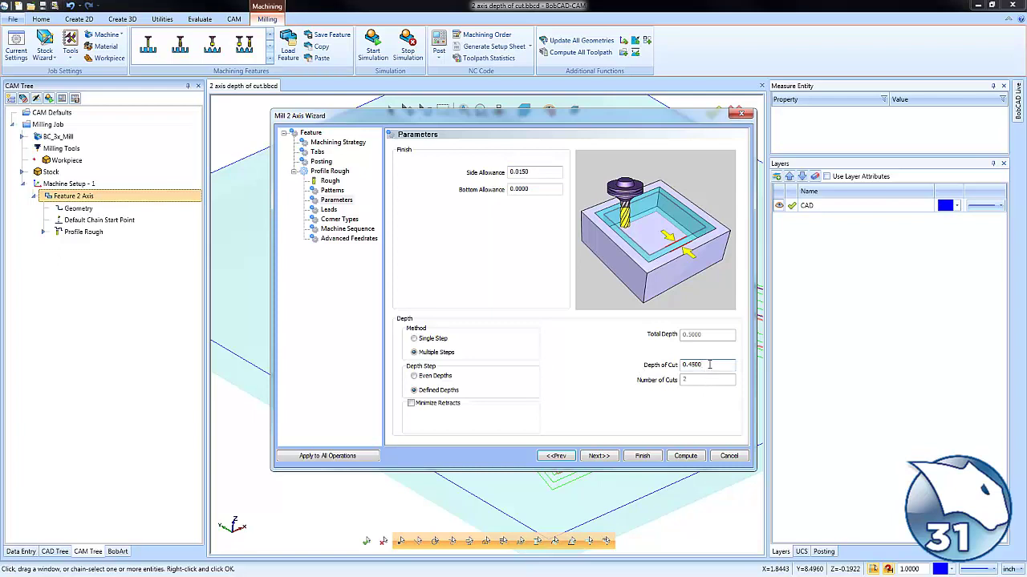
{"action": "left_click_drag", "start_coordinate": [718, 365], "coordinate": [650, 365]}
Recompute the Profile Rough into 2 cuts and rotate the view to check the depths.
{"action": "left_click", "coordinate": [685, 456]}
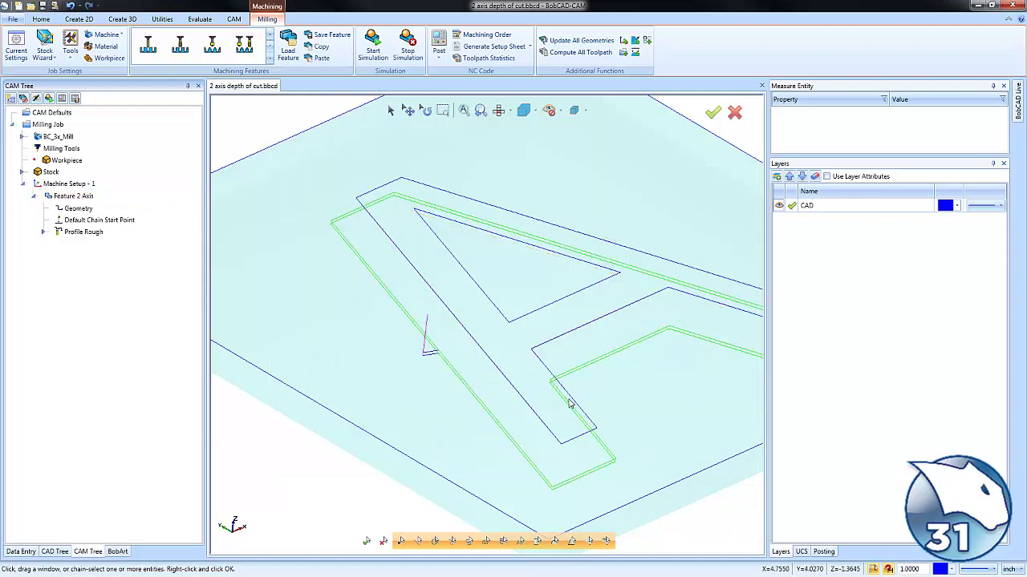
{"action": "middle_click_drag", "start_coordinate": [534, 428], "coordinate": [543, 414]}
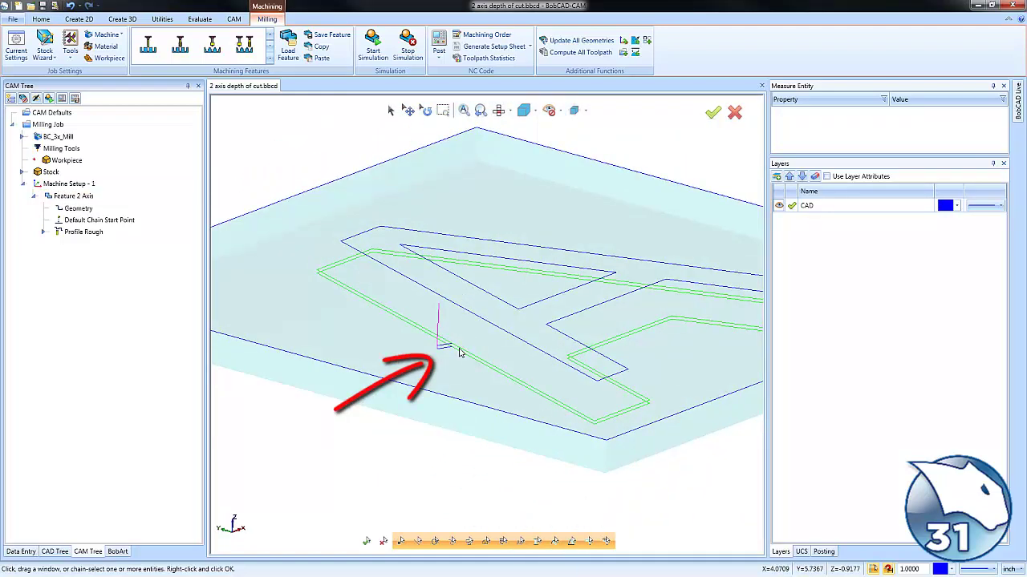
{"action": "left_click", "coordinate": [88, 197]}
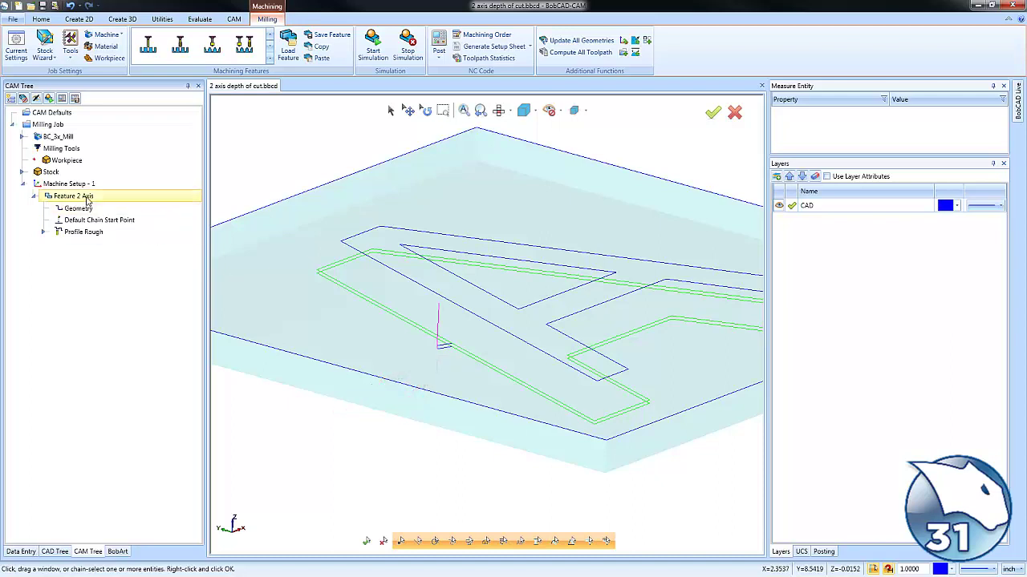
Reopen the Feature 2 Axis wizard and set Defined Depths to 0.1330 per cut, giving 4 cuts.
{"action": "right_click", "coordinate": [88, 200]}
{"action": "left_click", "coordinate": [120, 206]}
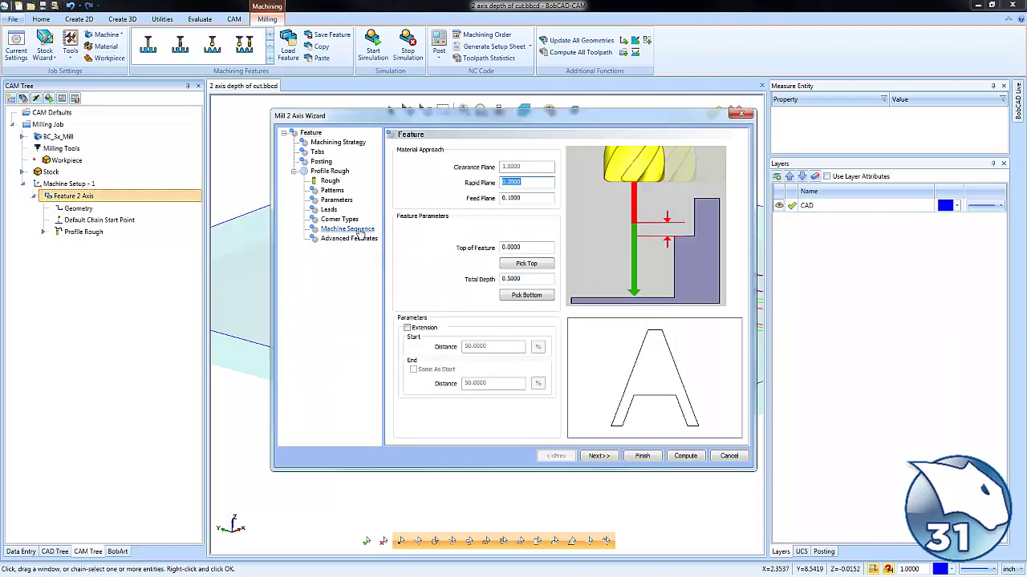
{"action": "left_click", "coordinate": [336, 200]}
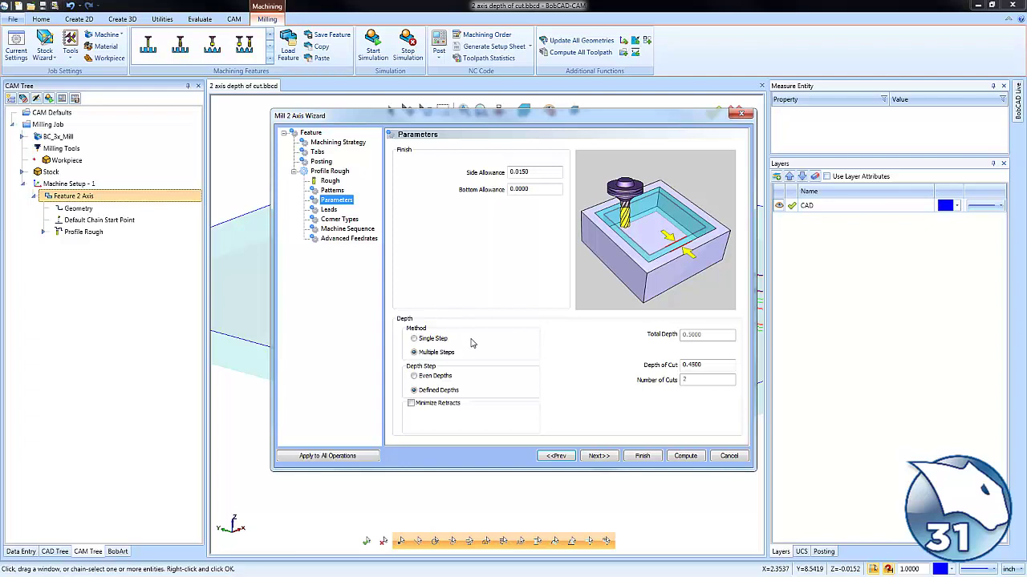
{"action": "left_click", "coordinate": [414, 378]}
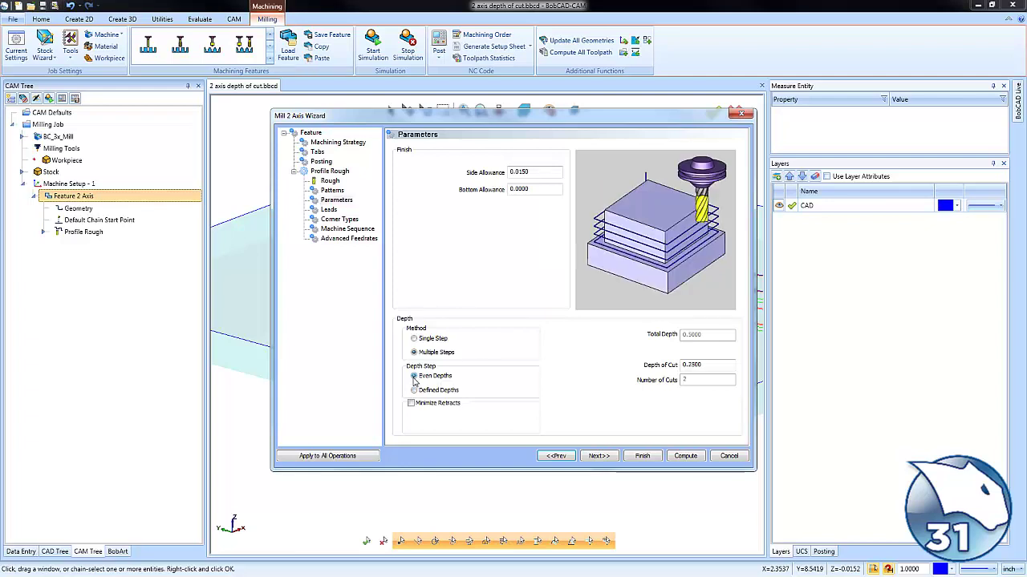
{"action": "left_click_drag", "start_coordinate": [716, 365], "coordinate": [681, 365]}
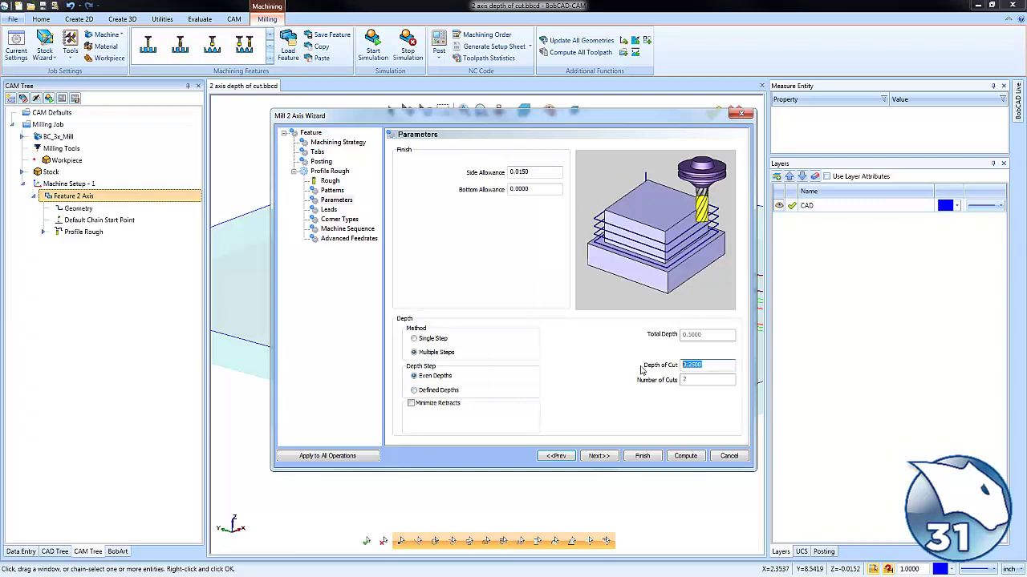
{"action": "left_click", "coordinate": [414, 390]}
{"action": "left_click_drag", "start_coordinate": [710, 365], "coordinate": [612, 369]}
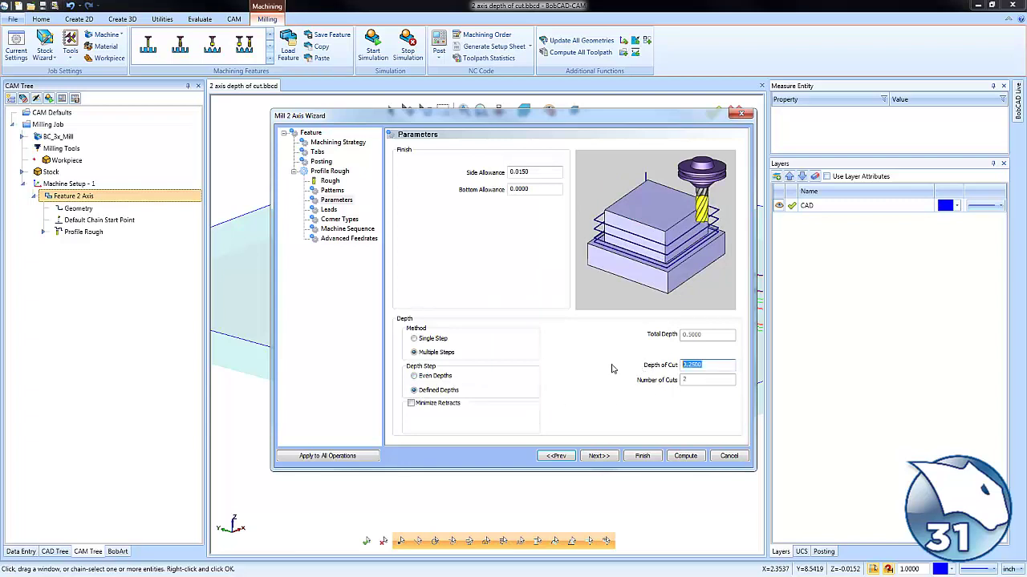
{"action": "type", "text": ".133"}
{"action": "key", "text": "Tab"}
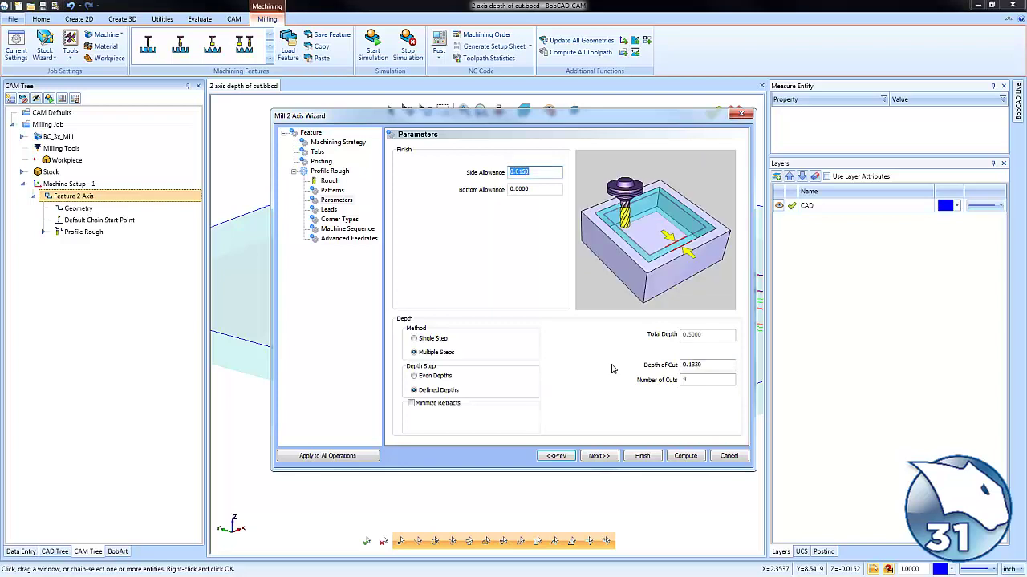